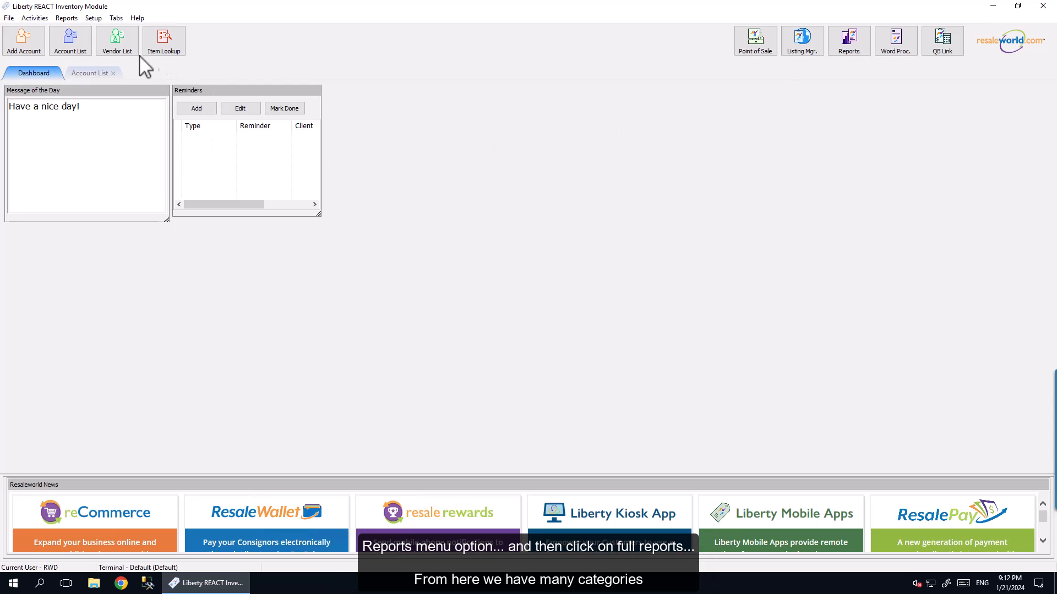
# Step: Open the full reports module and remove the Receipt Number criterion from the Sales Detail report
pyautogui.click(75, 17)
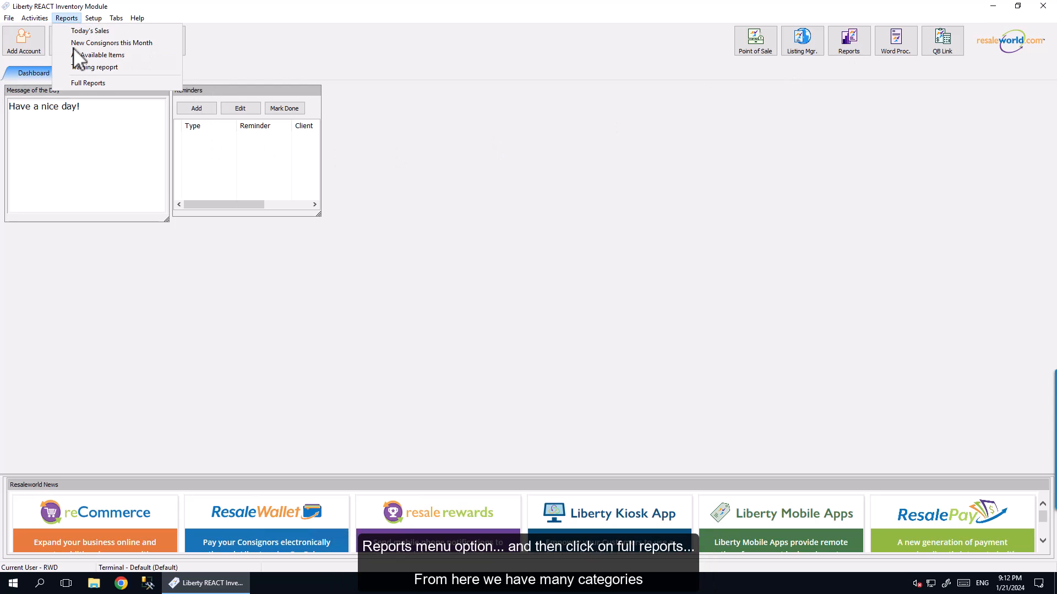
pyautogui.click(124, 79)
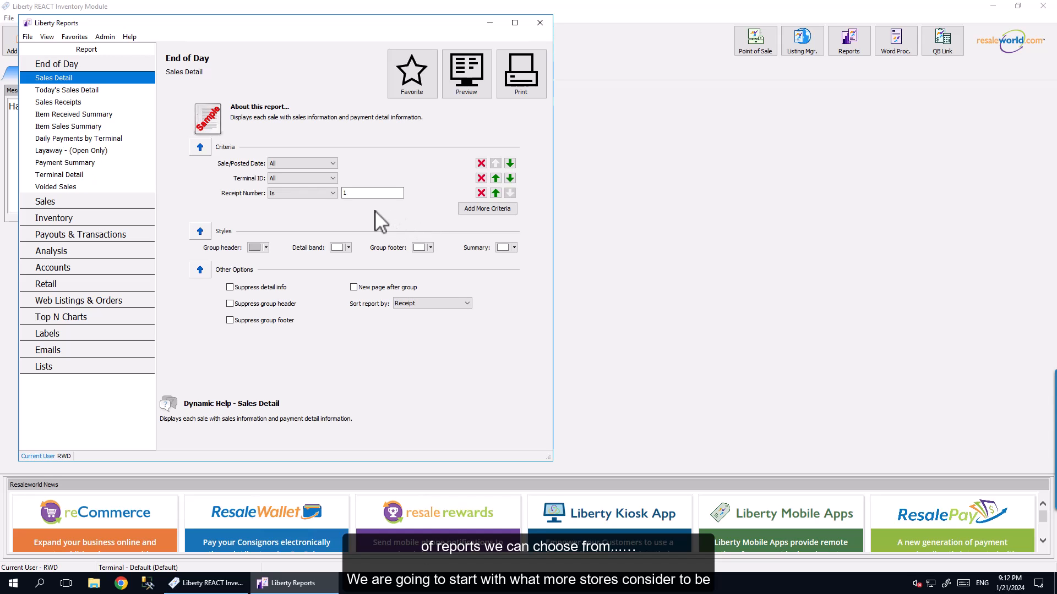
pyautogui.click(481, 193)
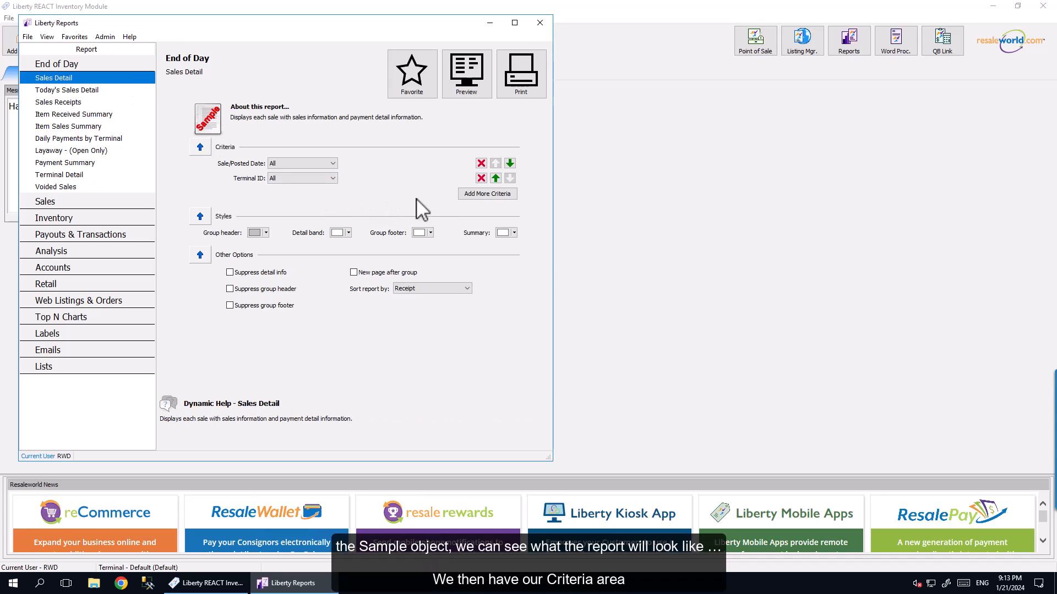
# Step: Add the Sale Note and Sales Status criteria to the Sales Detail report and remove the Sale Note criterion again
pyautogui.moveTo(208, 124)
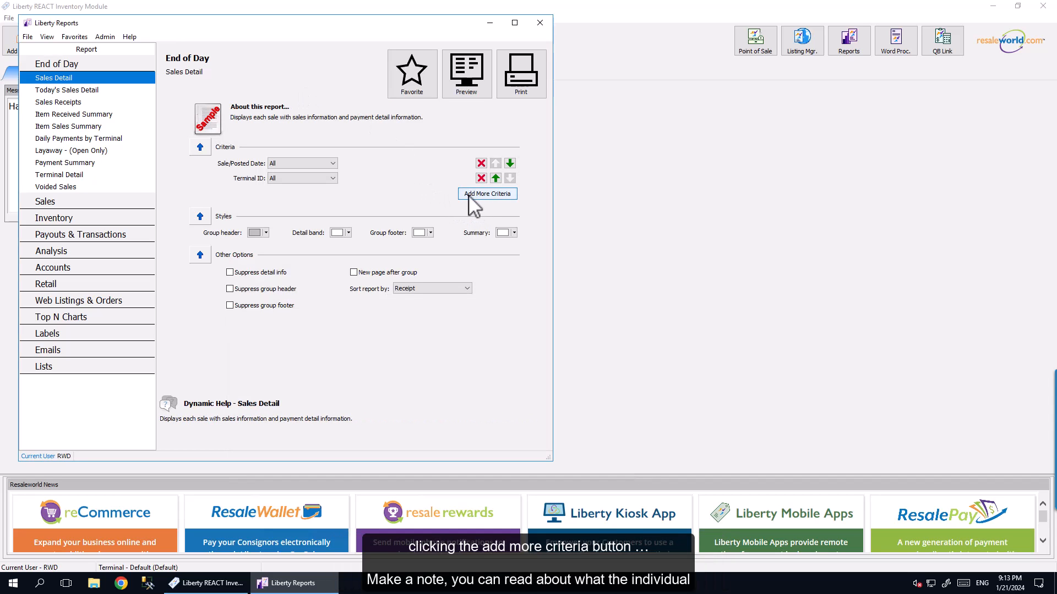
pyautogui.click(473, 199)
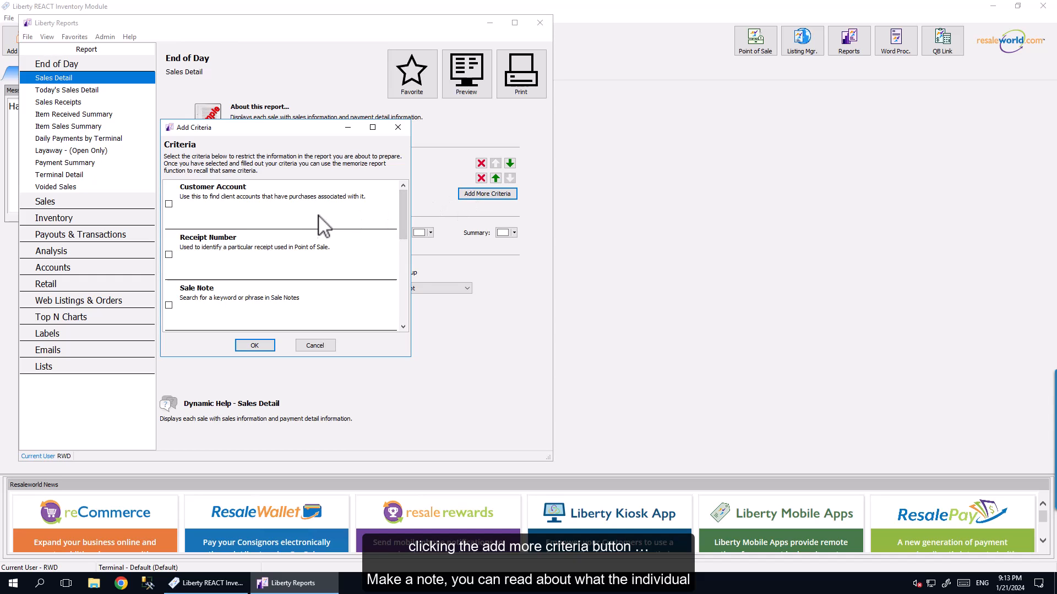
pyautogui.moveTo(401, 215); pyautogui.dragTo(400, 241)
pyautogui.click(169, 232)
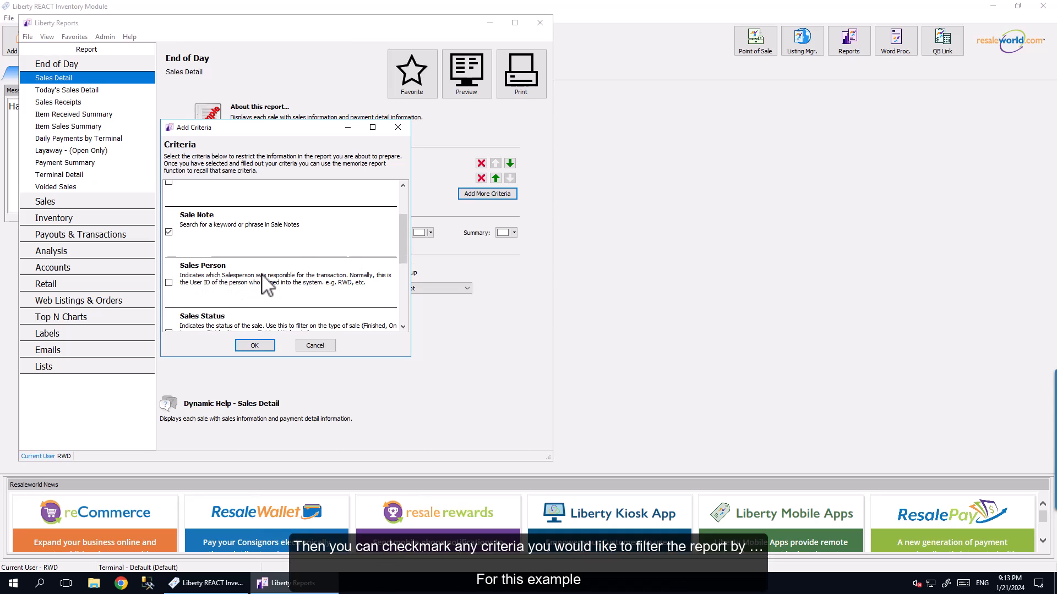
pyautogui.moveTo(401, 248); pyautogui.dragTo(402, 260)
pyautogui.click(169, 293)
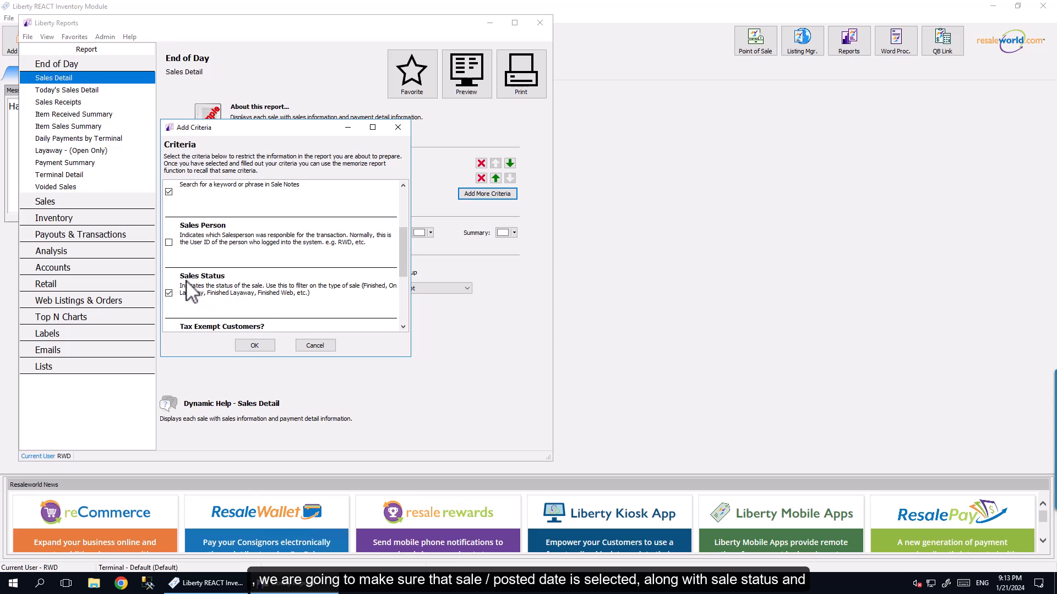
pyautogui.moveTo(402, 244)
pyautogui.mouseDown()
pyautogui.moveTo(407, 196)
pyautogui.moveTo(408, 254)
pyautogui.mouseUp()
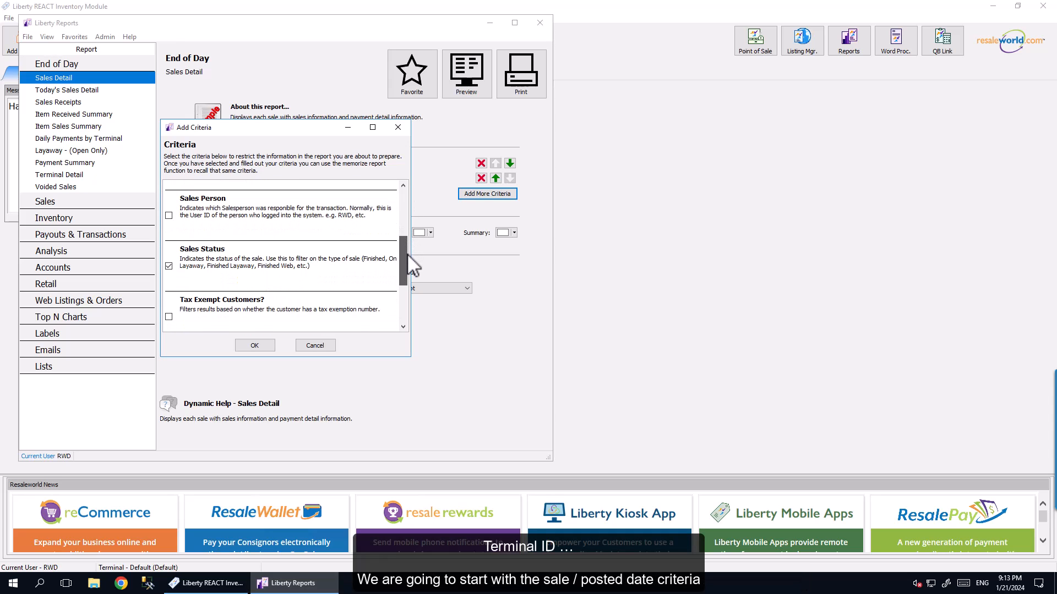
pyautogui.click(256, 346)
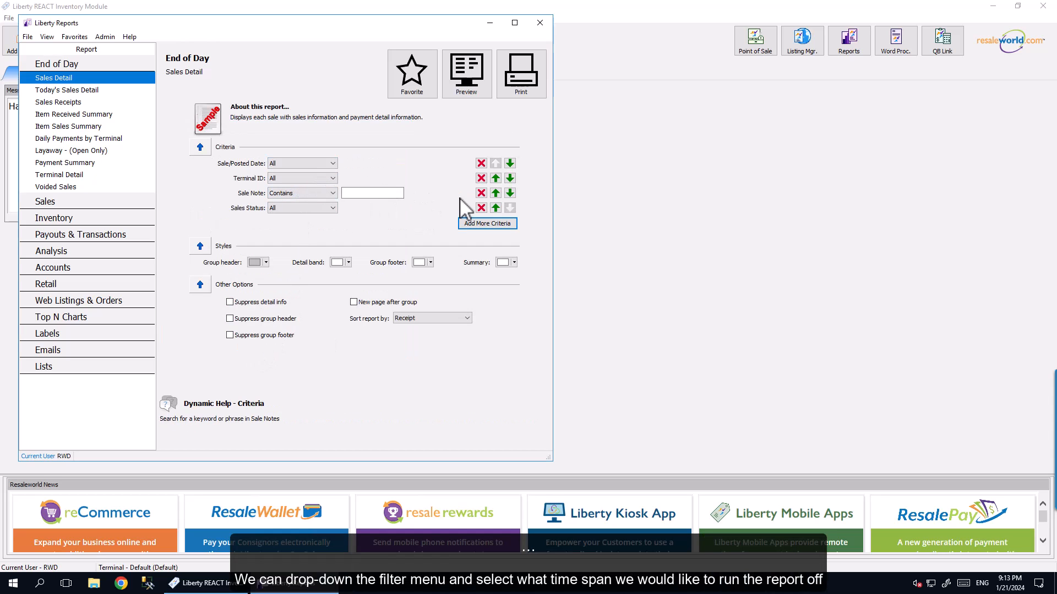
pyautogui.click(479, 193)
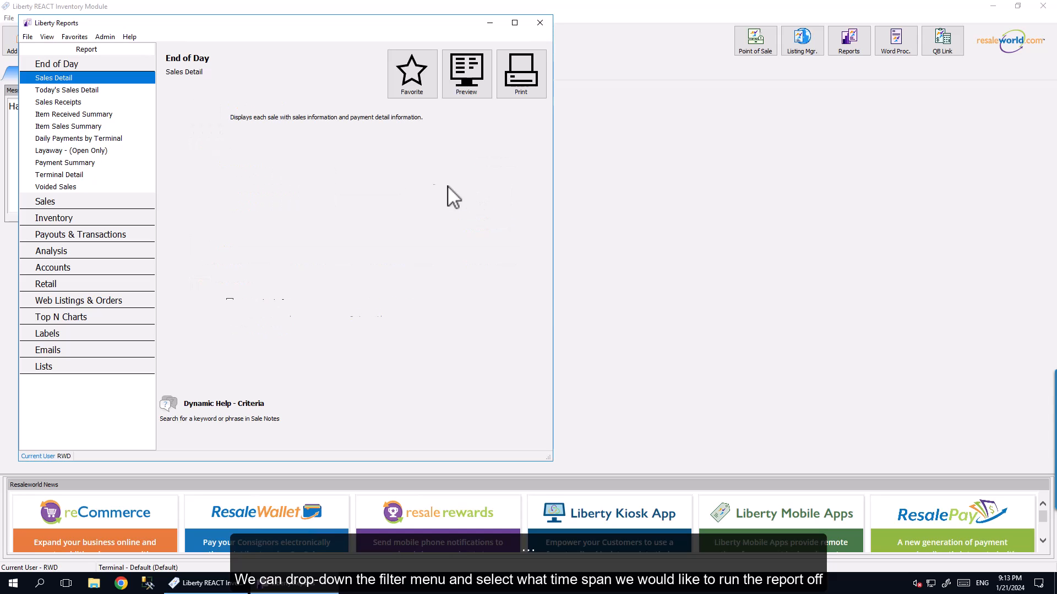
# Step: Set the Sale/Posted Date criterion to the Custom date range option
pyautogui.click(318, 163)
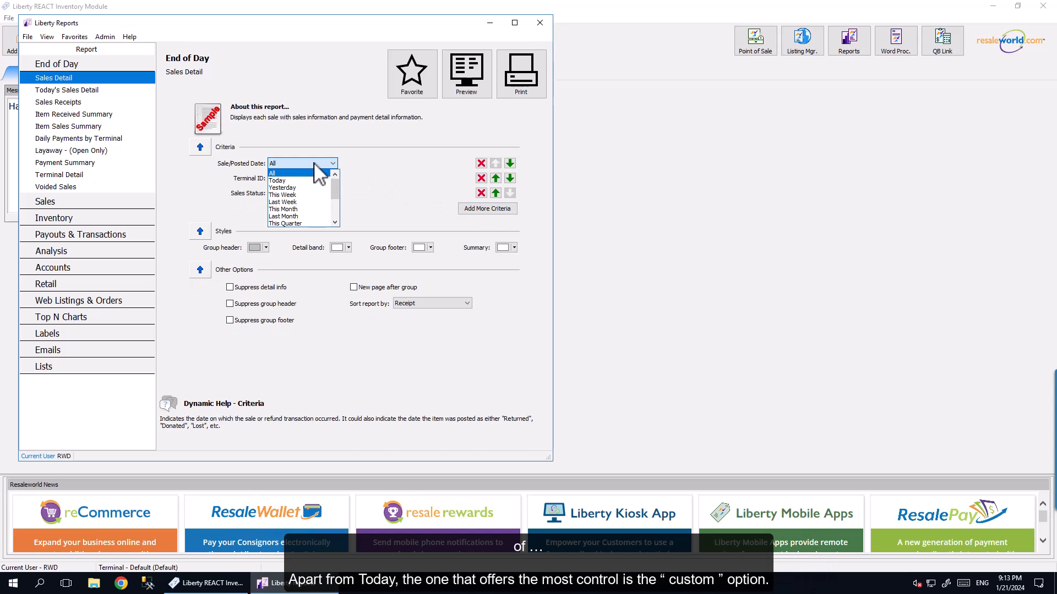
pyautogui.moveTo(336, 189); pyautogui.dragTo(336, 216)
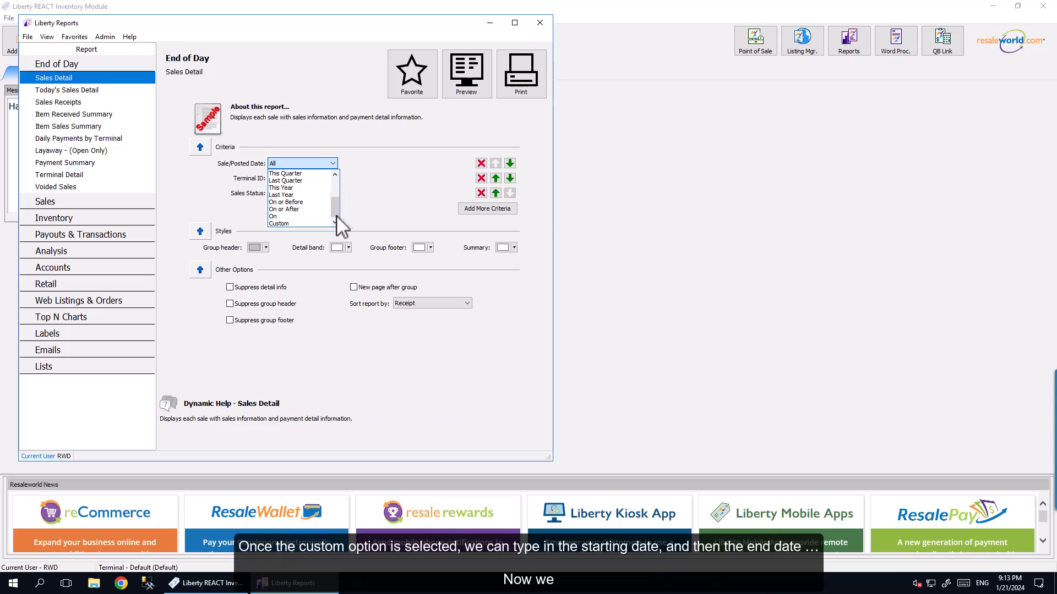
pyautogui.click(283, 223)
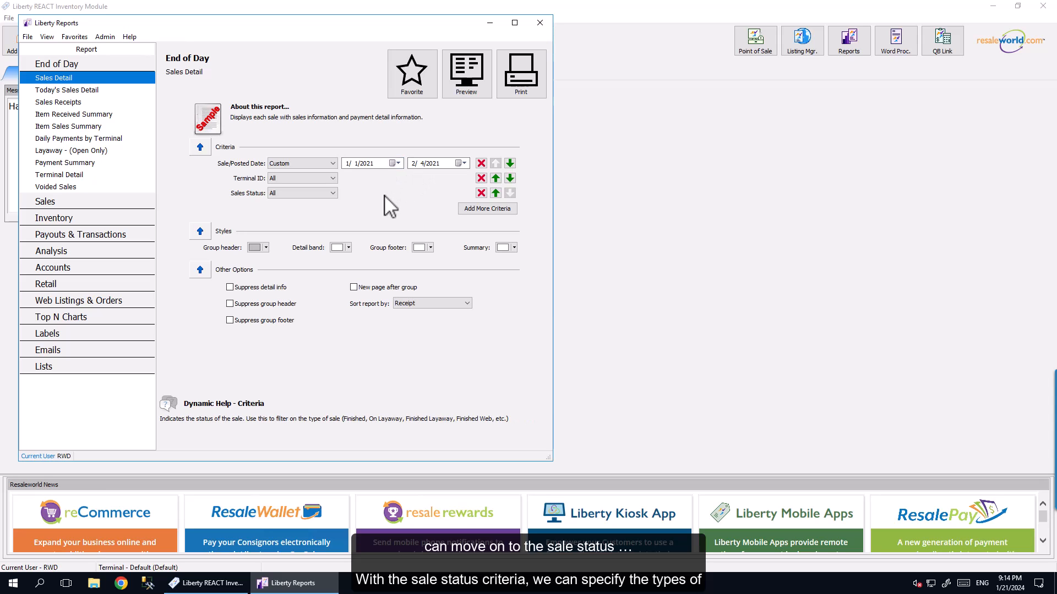
# Step: Set the Sales Status criterion to Is and review the available statuses without selecting any
pyautogui.click(331, 194)
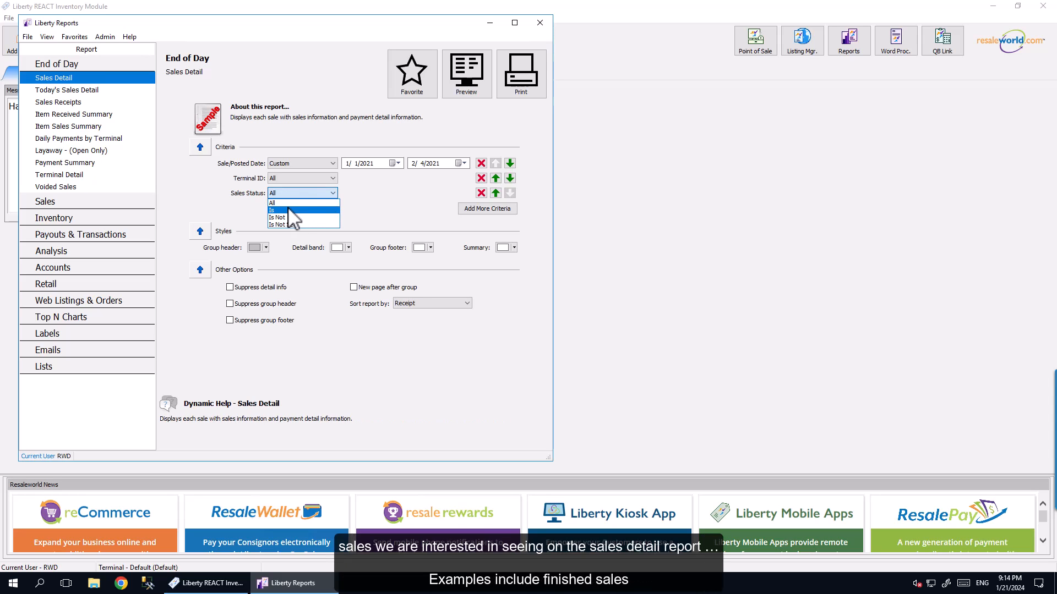
pyautogui.click(302, 210)
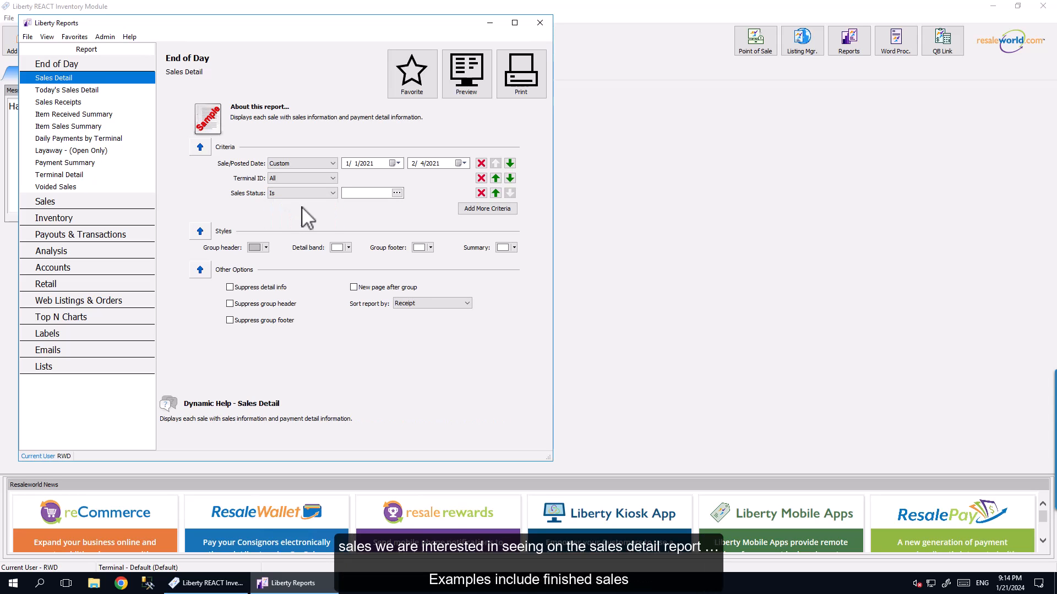
pyautogui.click(396, 193)
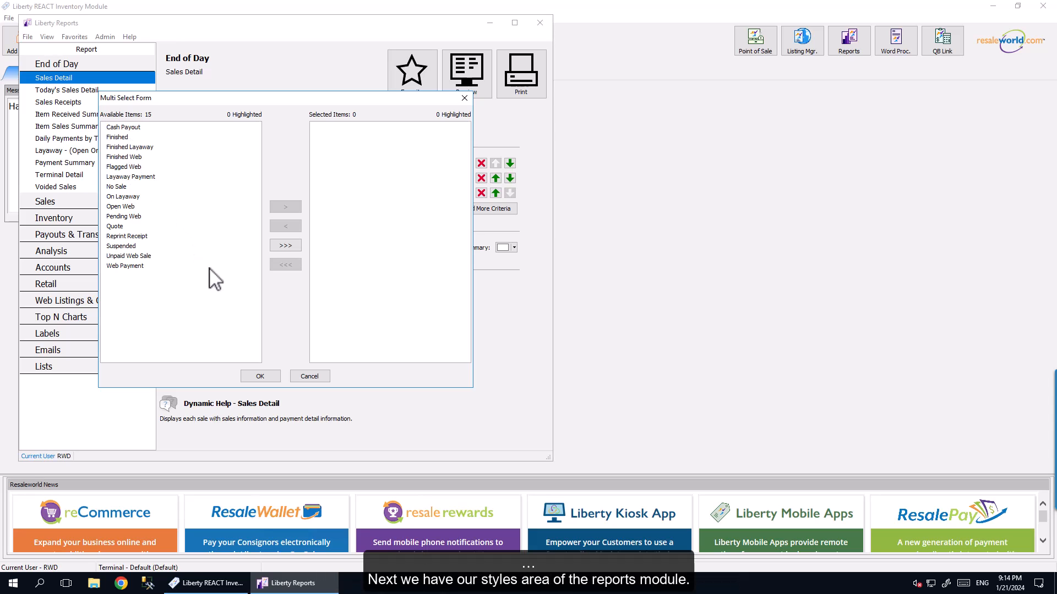
pyautogui.click(256, 378)
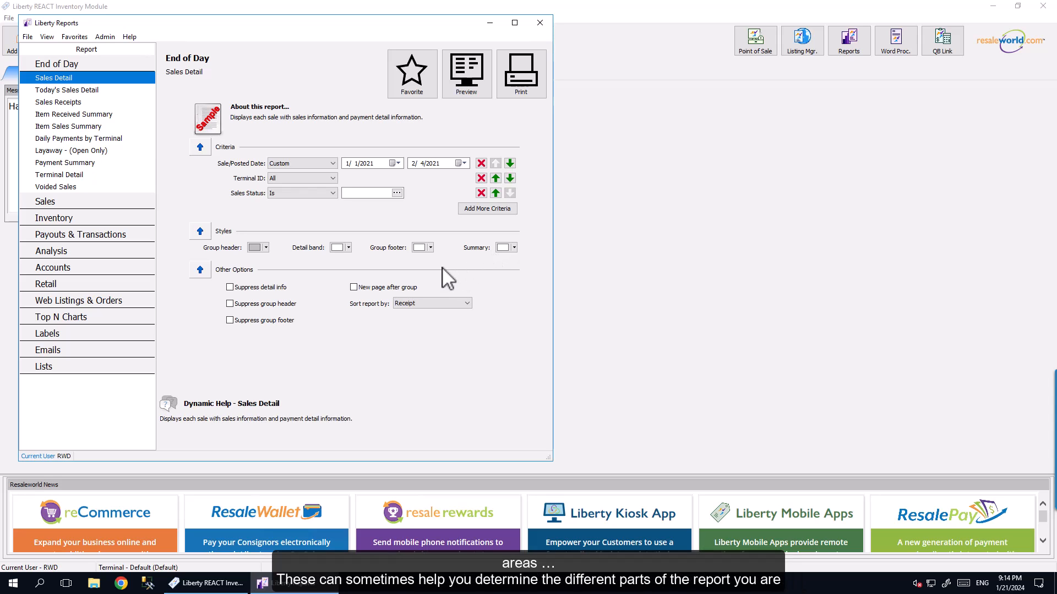
pyautogui.click(265, 247)
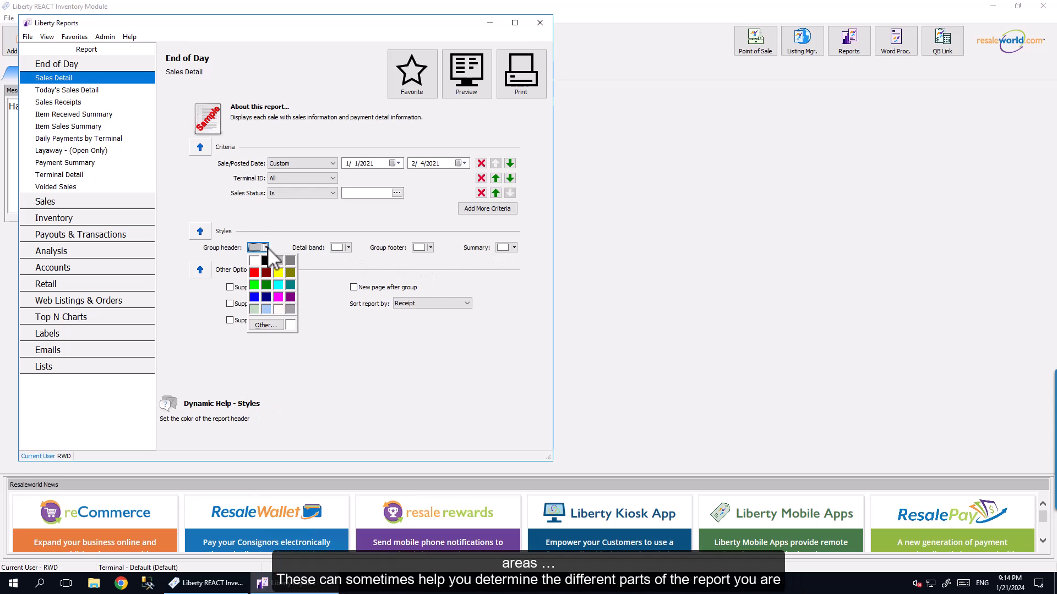
pyautogui.click(291, 245)
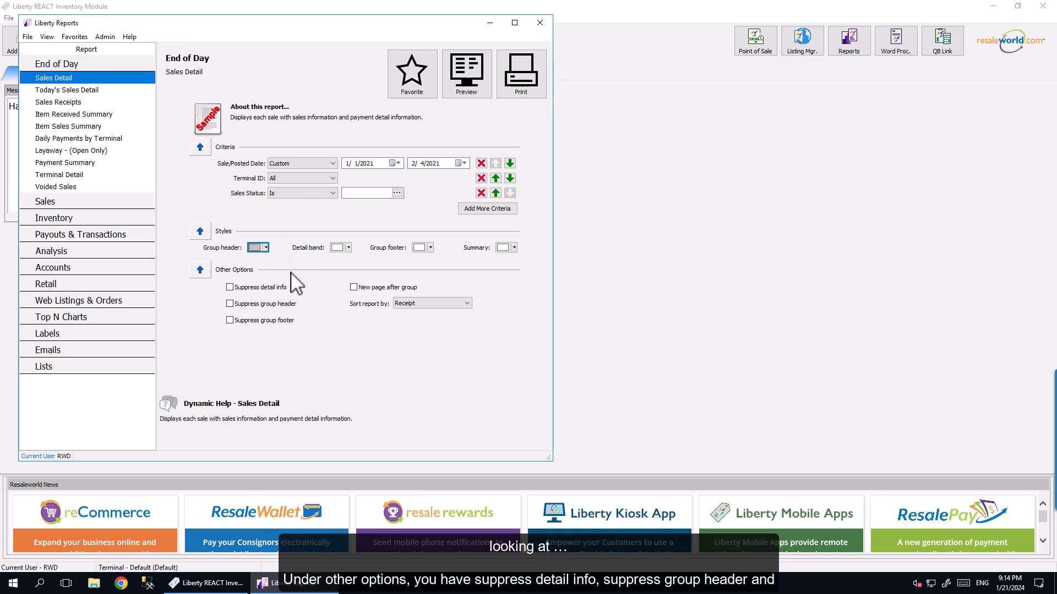
# Step: Suppress the detail info, group header and group footer in the Sales Detail report
pyautogui.click(230, 288)
pyautogui.click(230, 304)
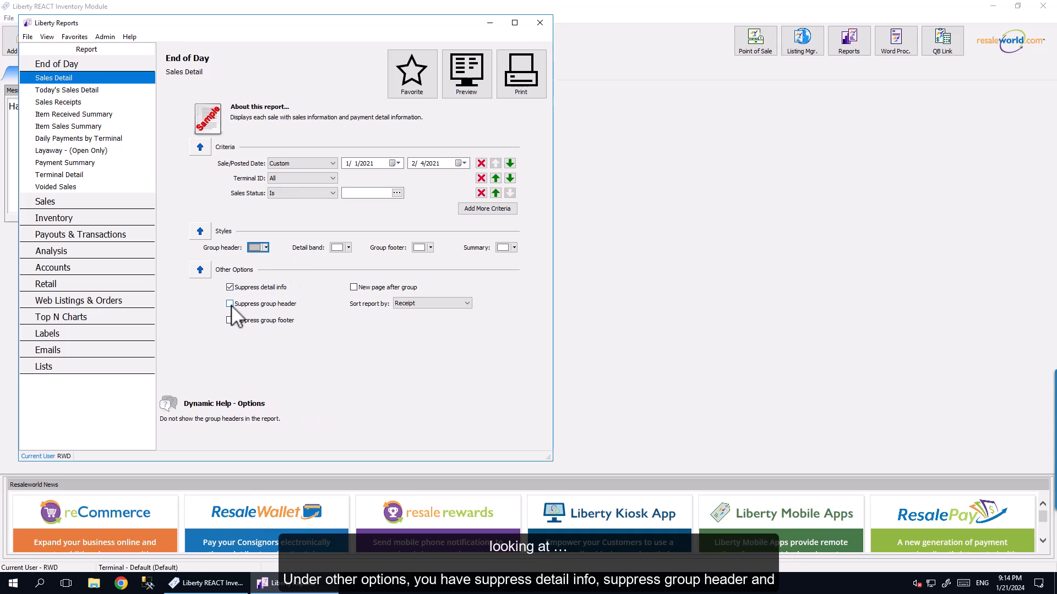
pyautogui.click(231, 321)
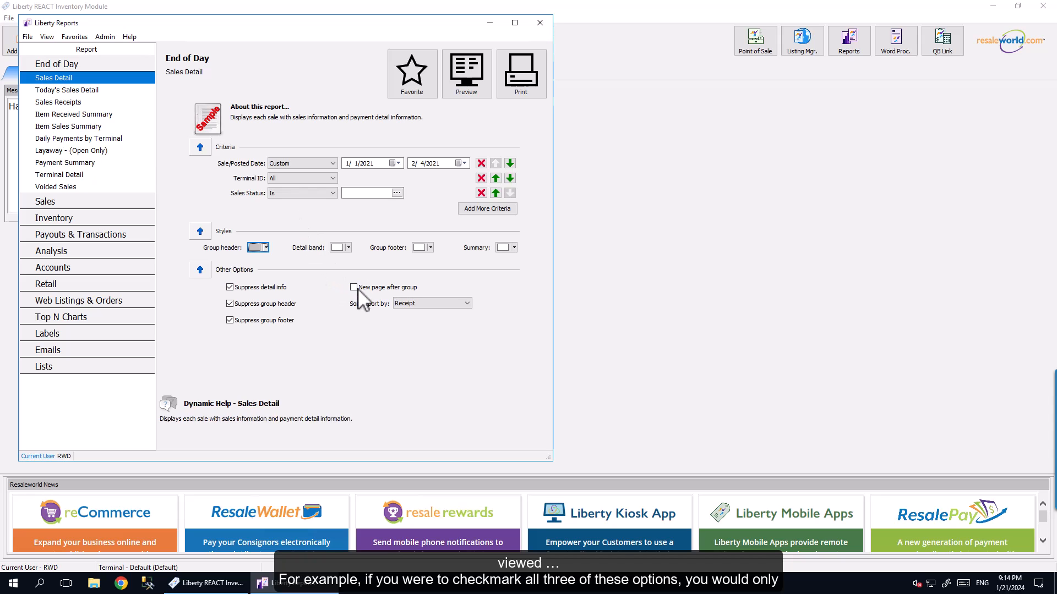
# Step: Set both the Sales Status and Sale/Posted Date criteria to All
pyautogui.click(303, 194)
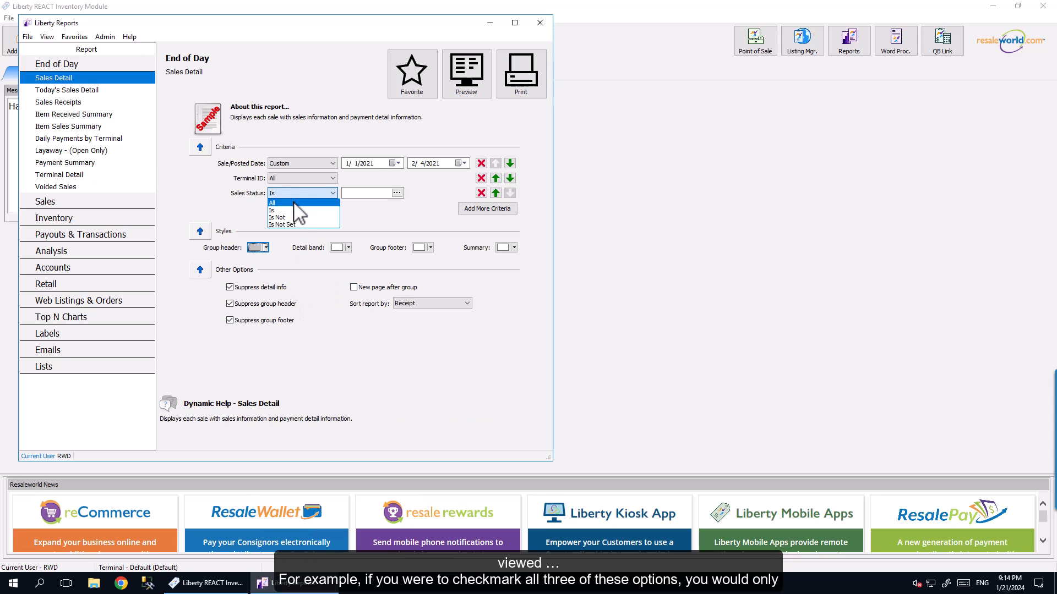
pyautogui.click(292, 201)
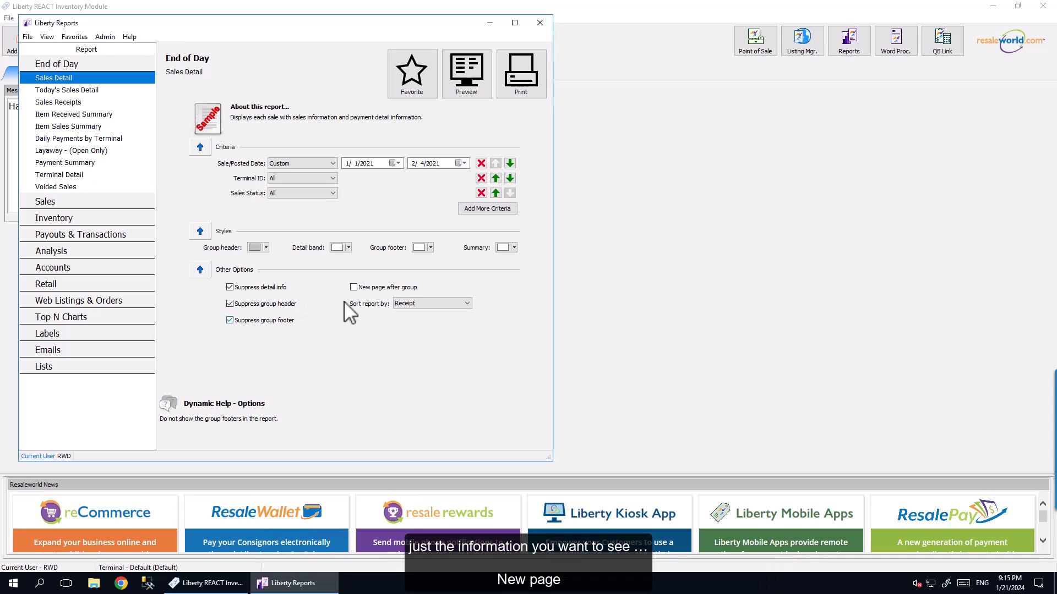
pyautogui.click(354, 288)
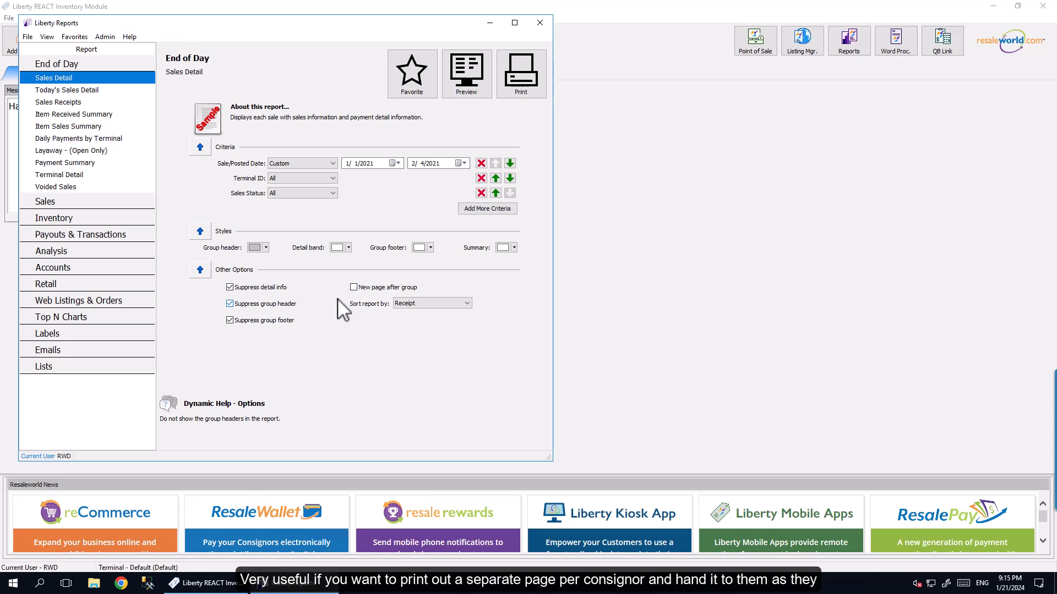
pyautogui.click(292, 163)
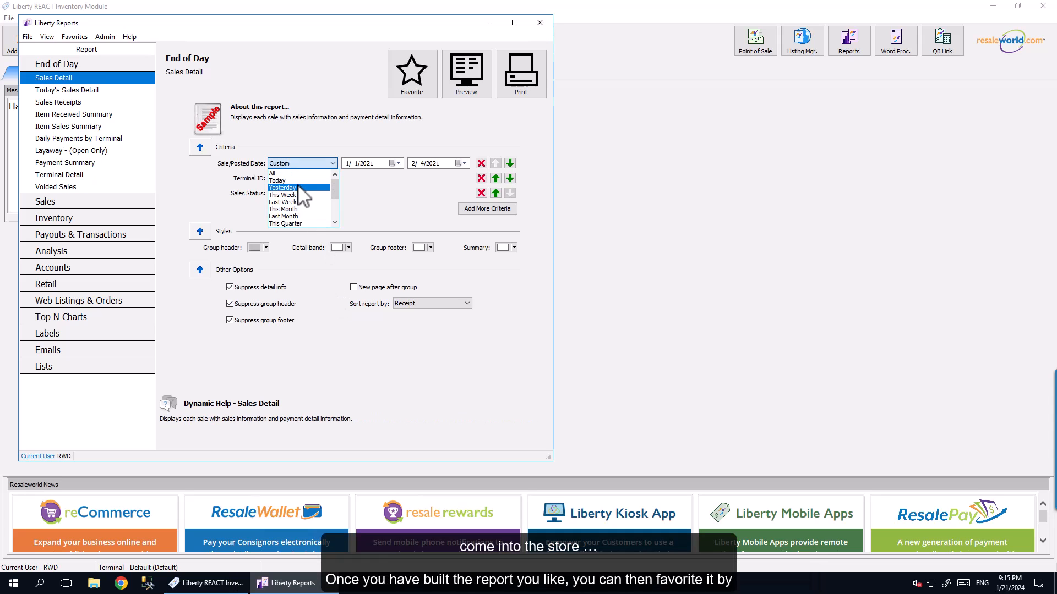
pyautogui.click(283, 173)
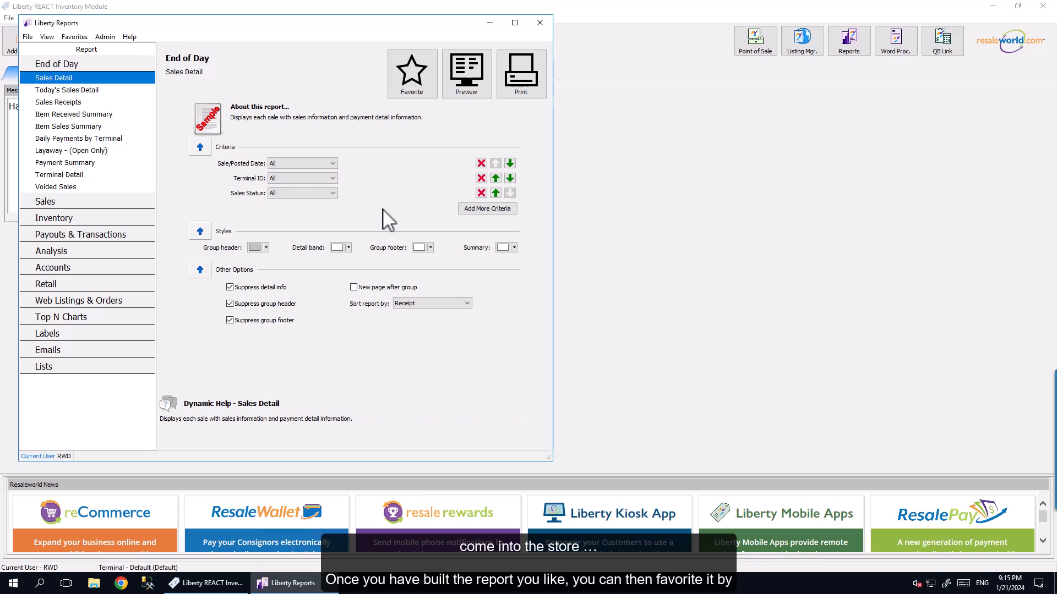
# Step: Save the configured report as a favorite named "Sales Detail main" without assigning a folder
pyautogui.click(411, 83)
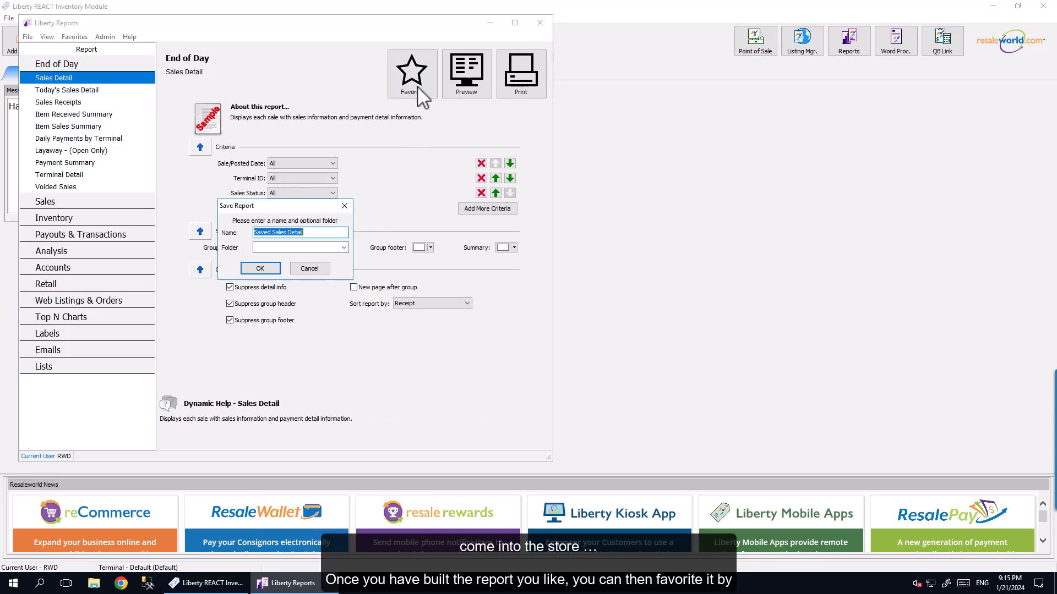
pyautogui.click(312, 234)
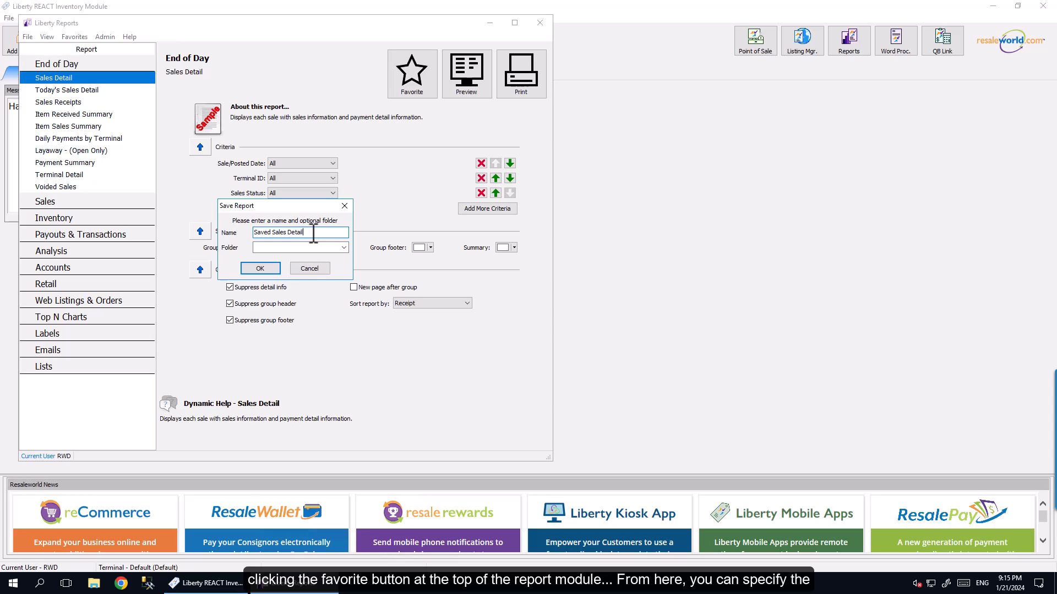
pyautogui.moveTo(313, 233); pyautogui.dragTo(246, 232)
pyautogui.write('Sales')
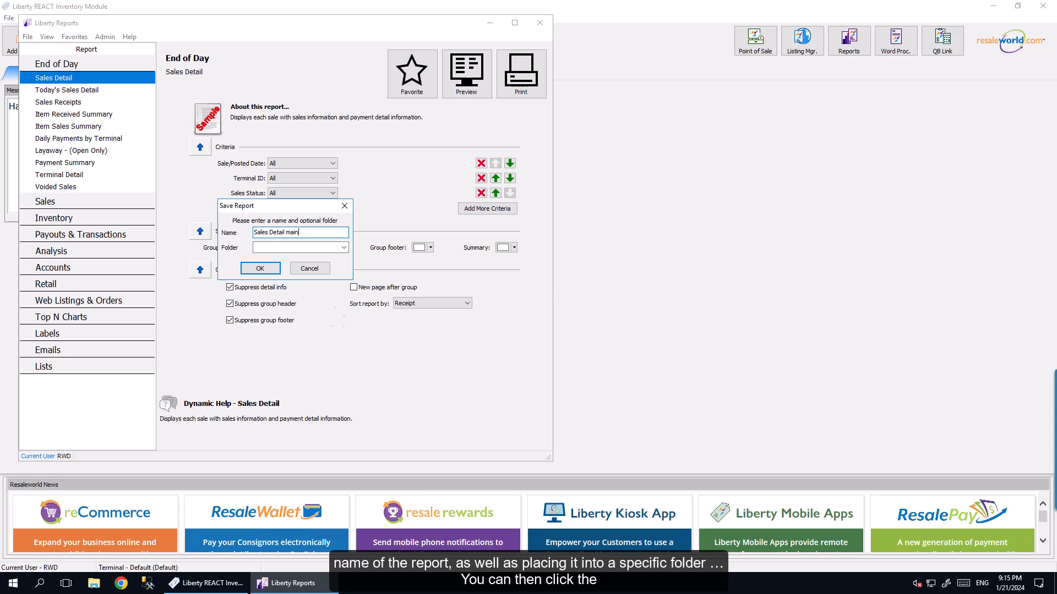
pyautogui.click(344, 248)
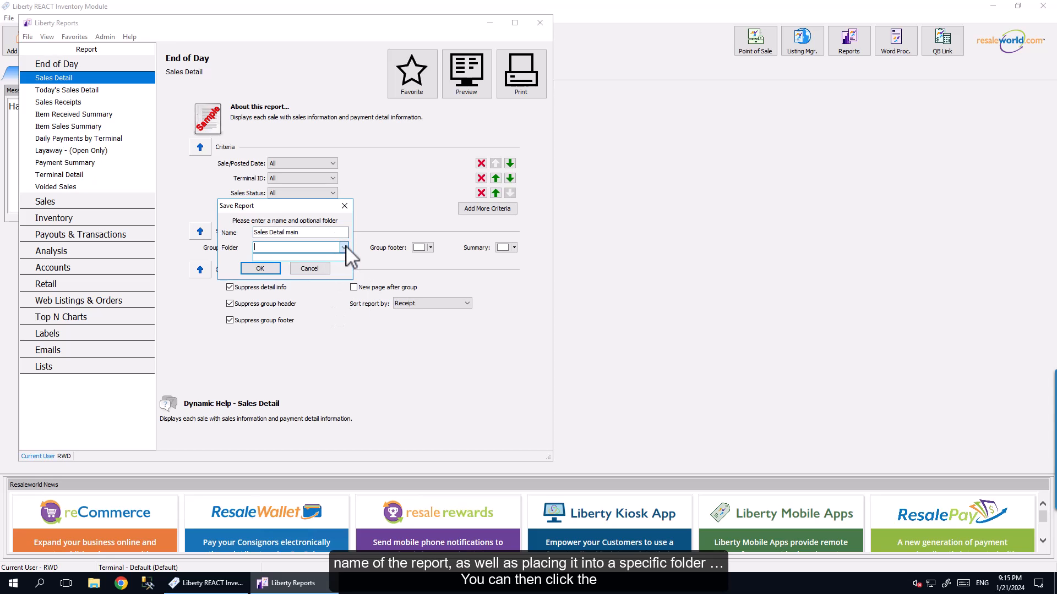
pyautogui.click(261, 268)
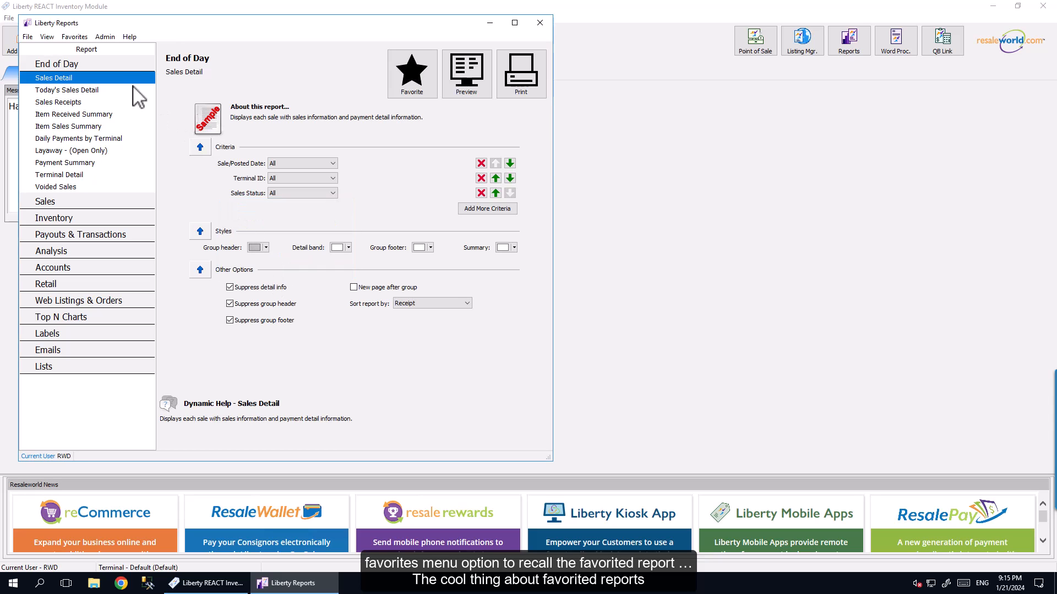
# Step: Recall the "Sales Detail main" favorite and preview its report
pyautogui.click(75, 37)
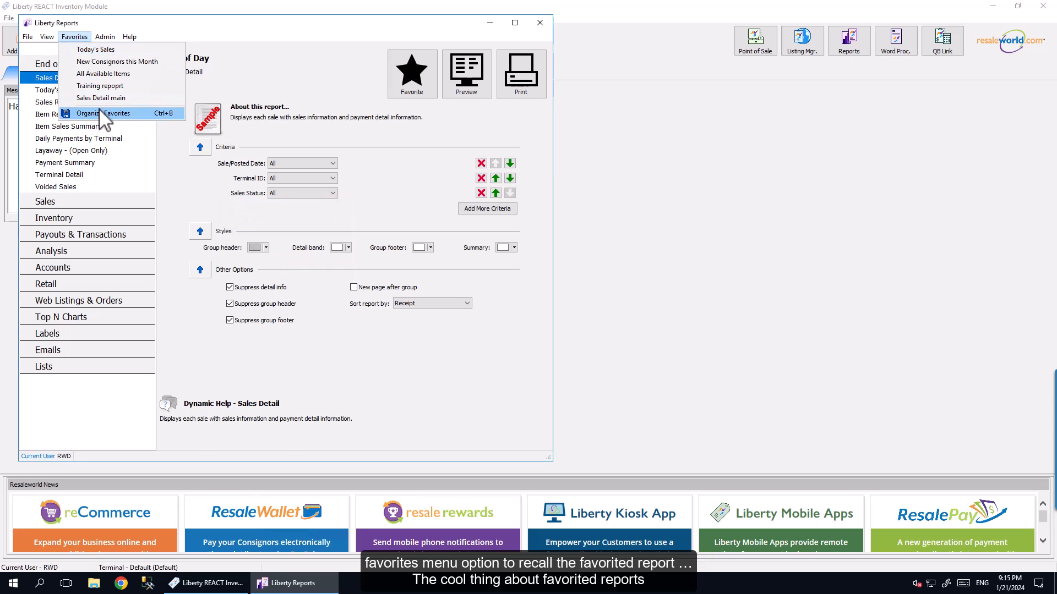
pyautogui.click(171, 101)
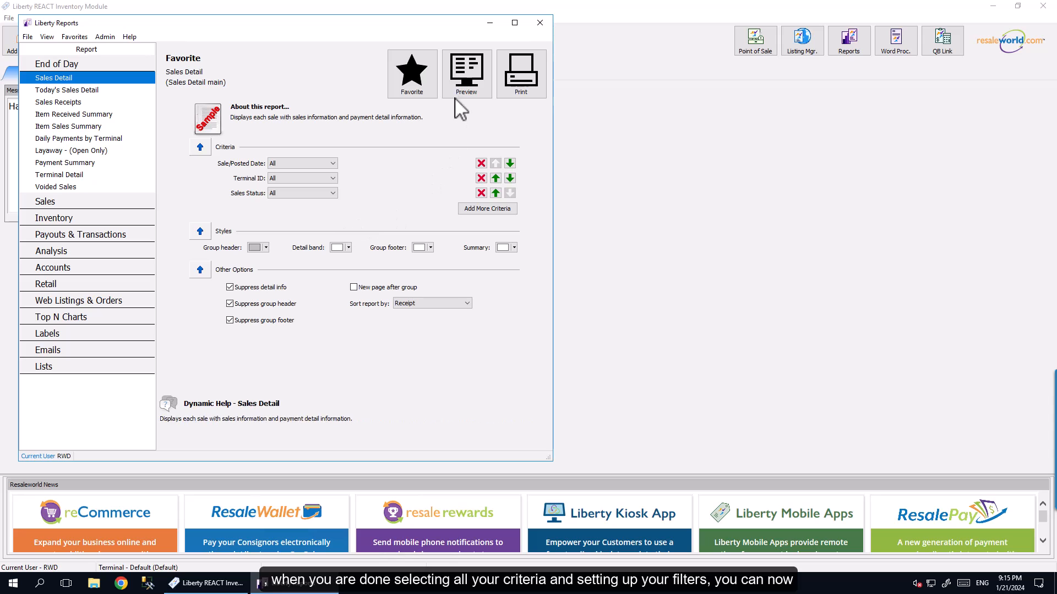
pyautogui.click(465, 80)
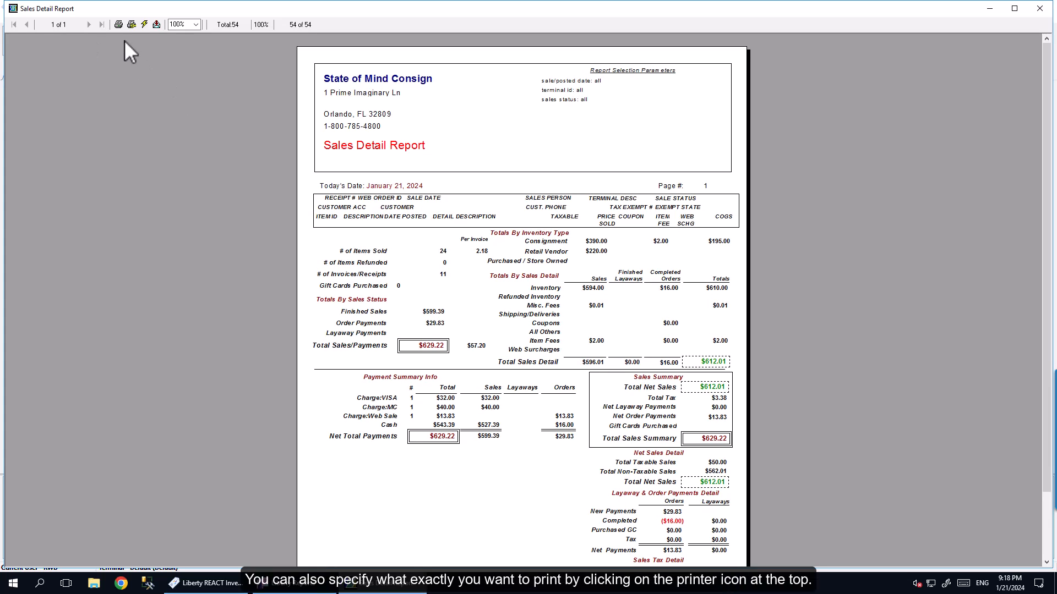
# Step: Print one collated copy of all pages of the previewed Sales Detail report
pyautogui.click(119, 24)
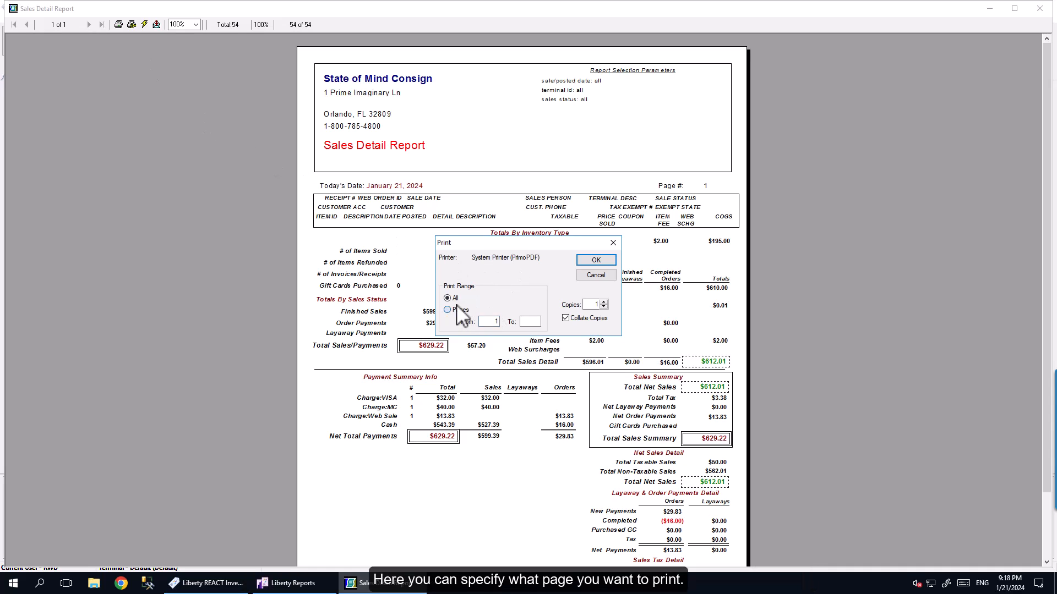
pyautogui.click(606, 259)
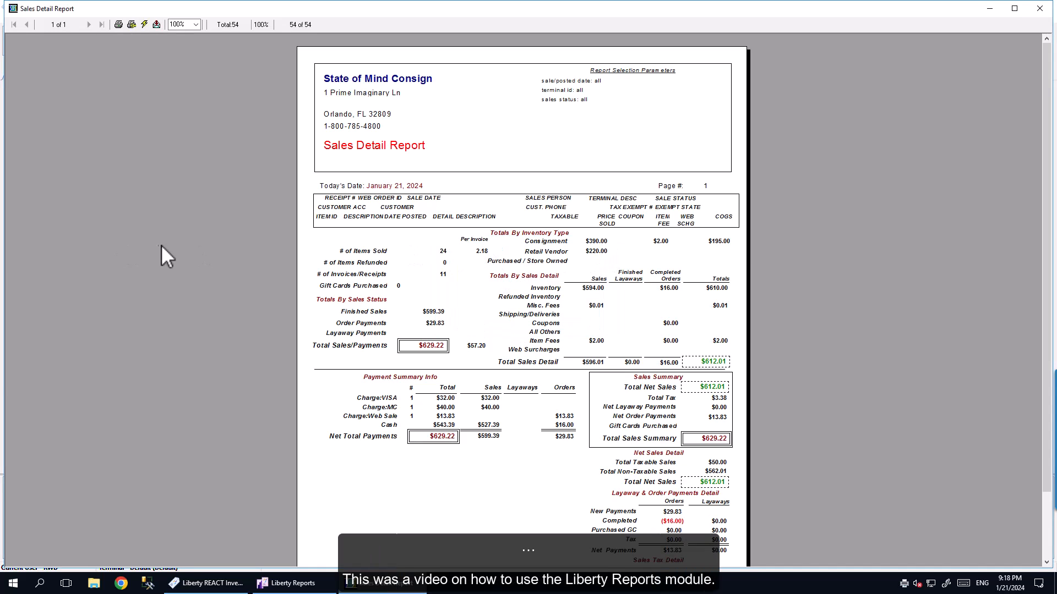